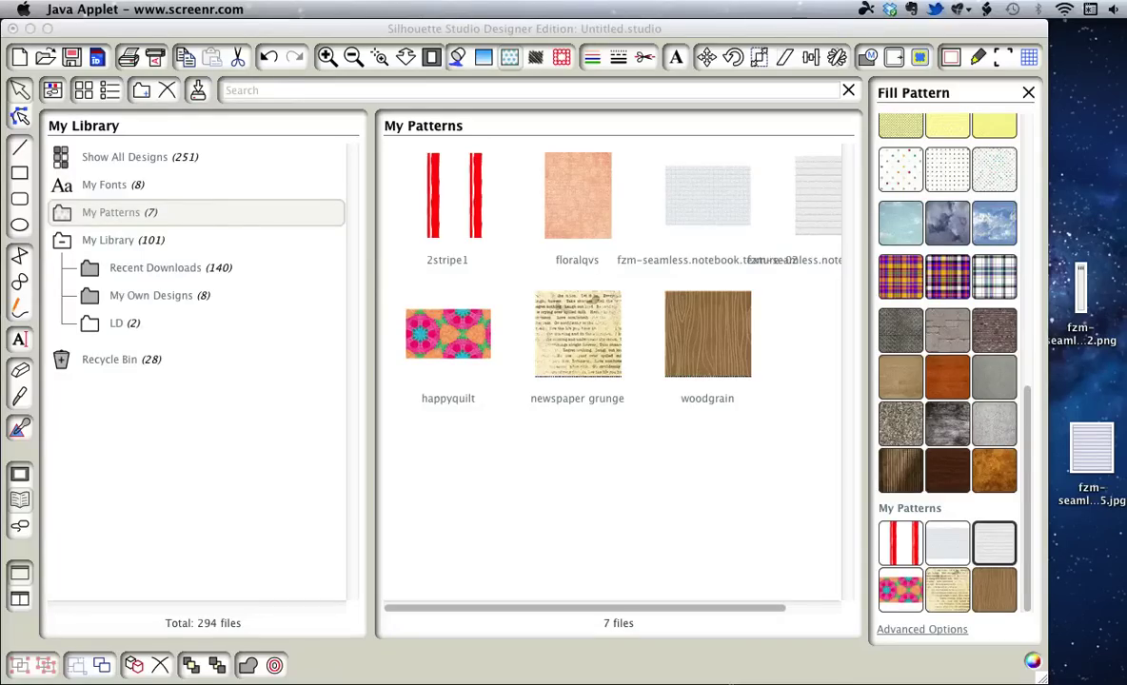
Activate the Silhouette Studio window so the My Patterns library with its 7 patterns shows.
{"action": "left_click", "coordinate": [249, 531]}
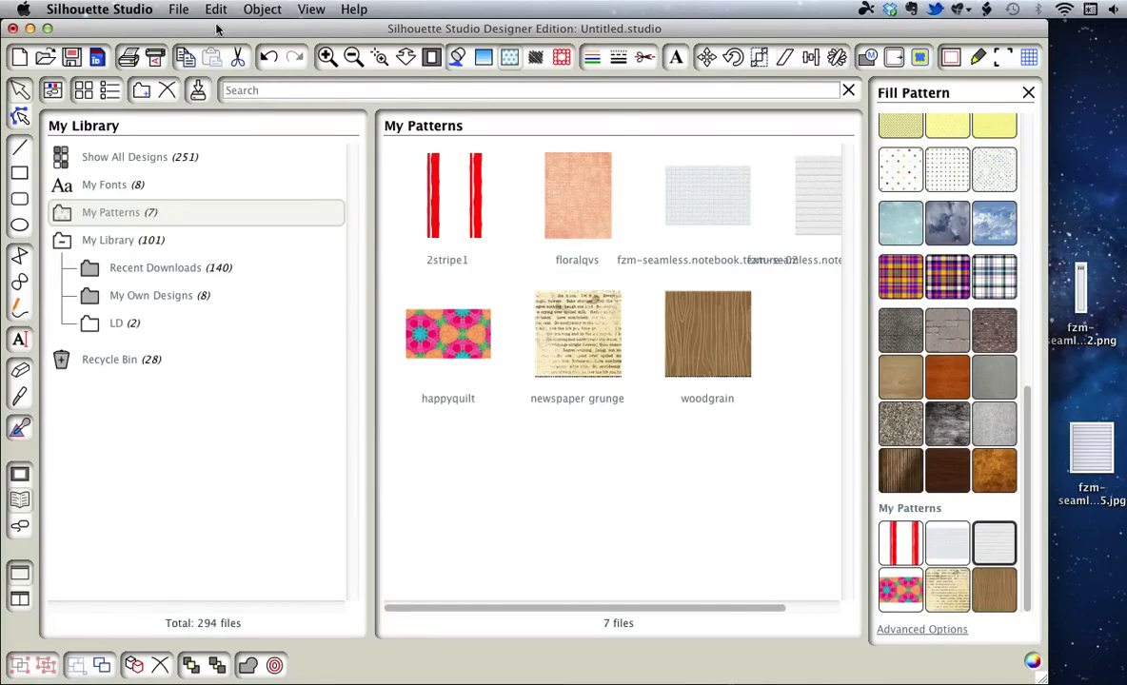
Import fzm-seamless.notebook.texture-05.jpg from the Desktop into the library's My Own Designs.
{"action": "left_click", "coordinate": [179, 9]}
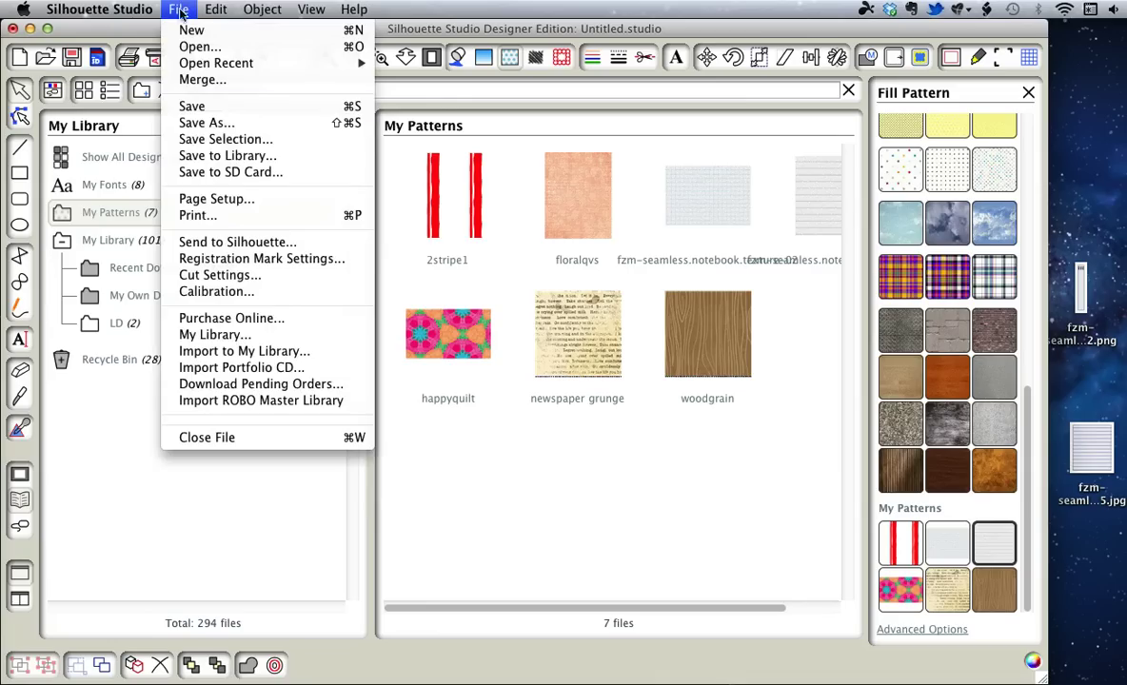
{"action": "left_click", "coordinate": [252, 352]}
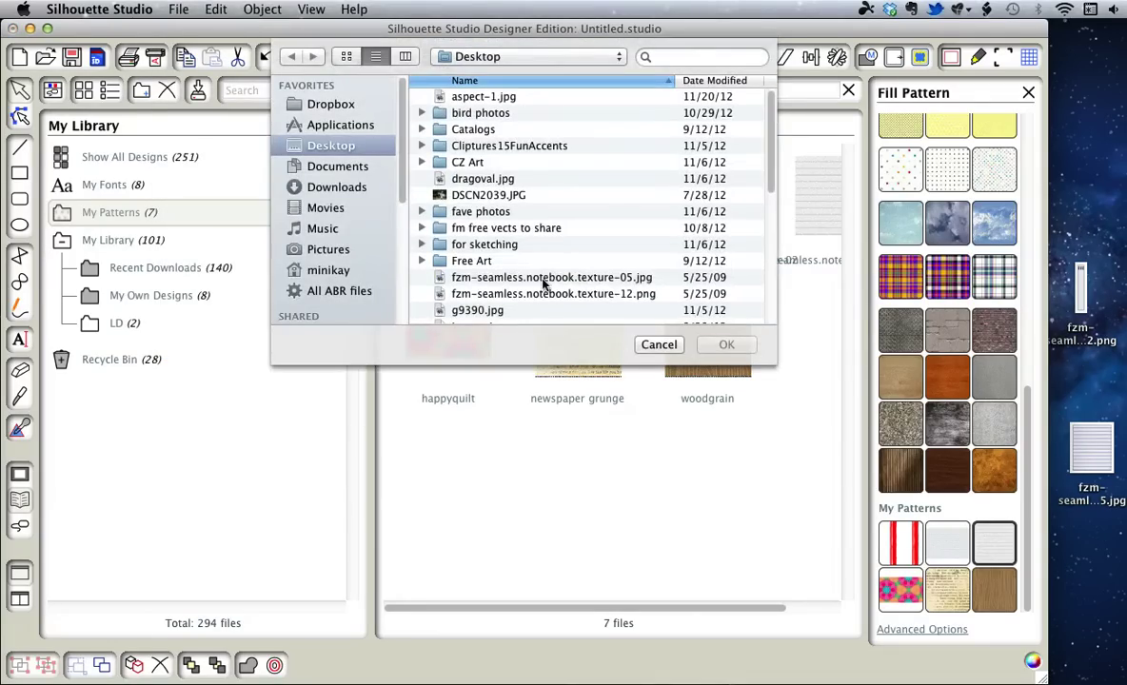
{"action": "left_click", "coordinate": [540, 281]}
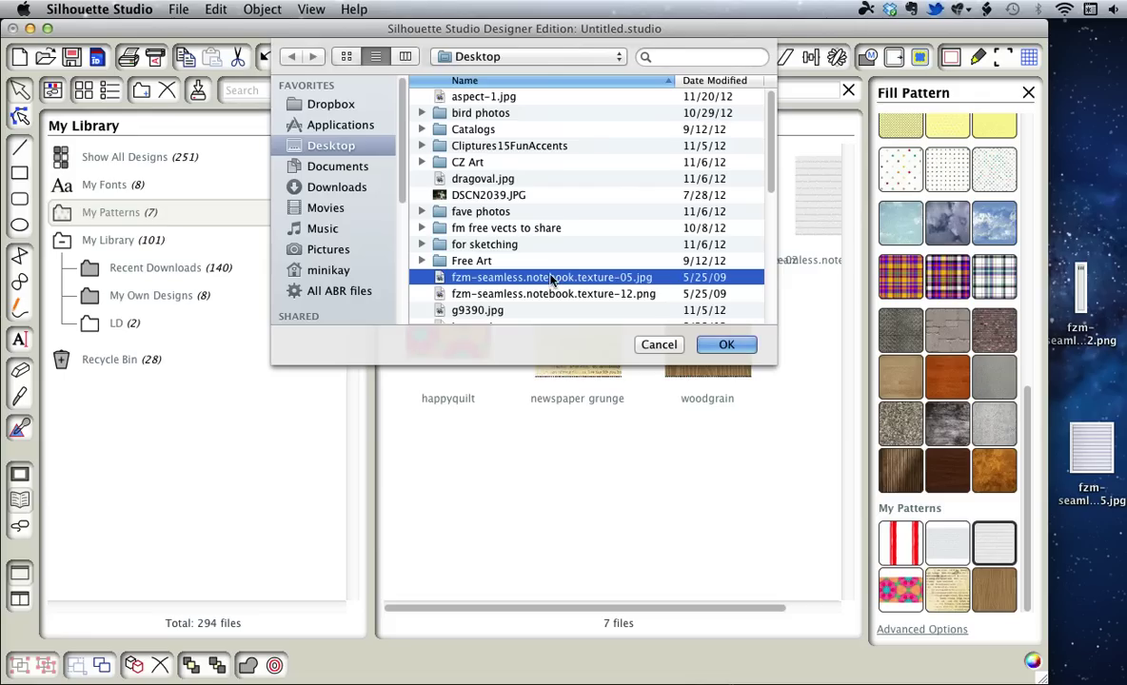
{"action": "left_click", "coordinate": [726, 345]}
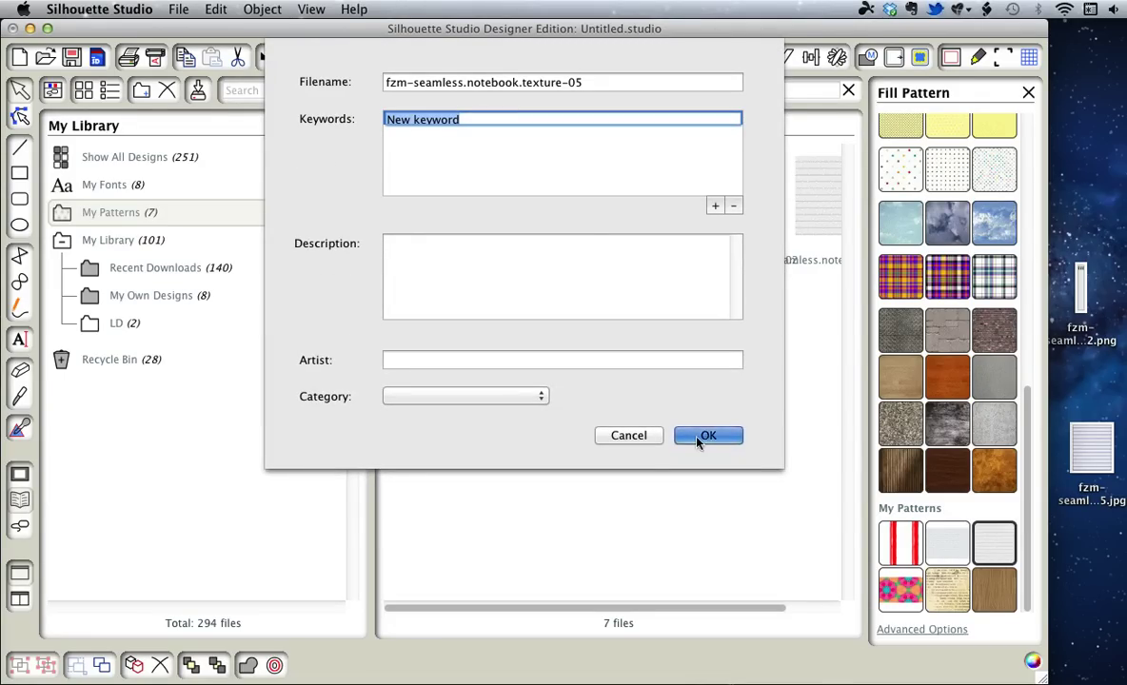
{"action": "left_click", "coordinate": [708, 435]}
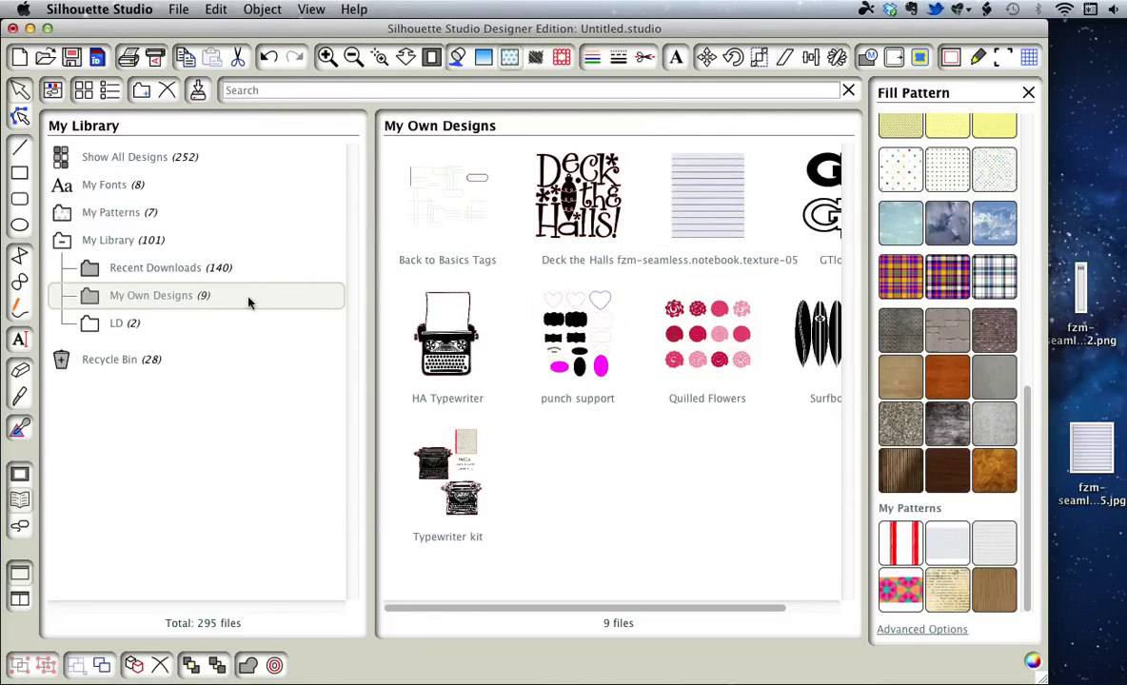
Drag the imported notebook texture thumbnail onto the My Patterns collection.
{"action": "left_click_drag", "start_coordinate": [710, 209], "coordinate": [143, 214]}
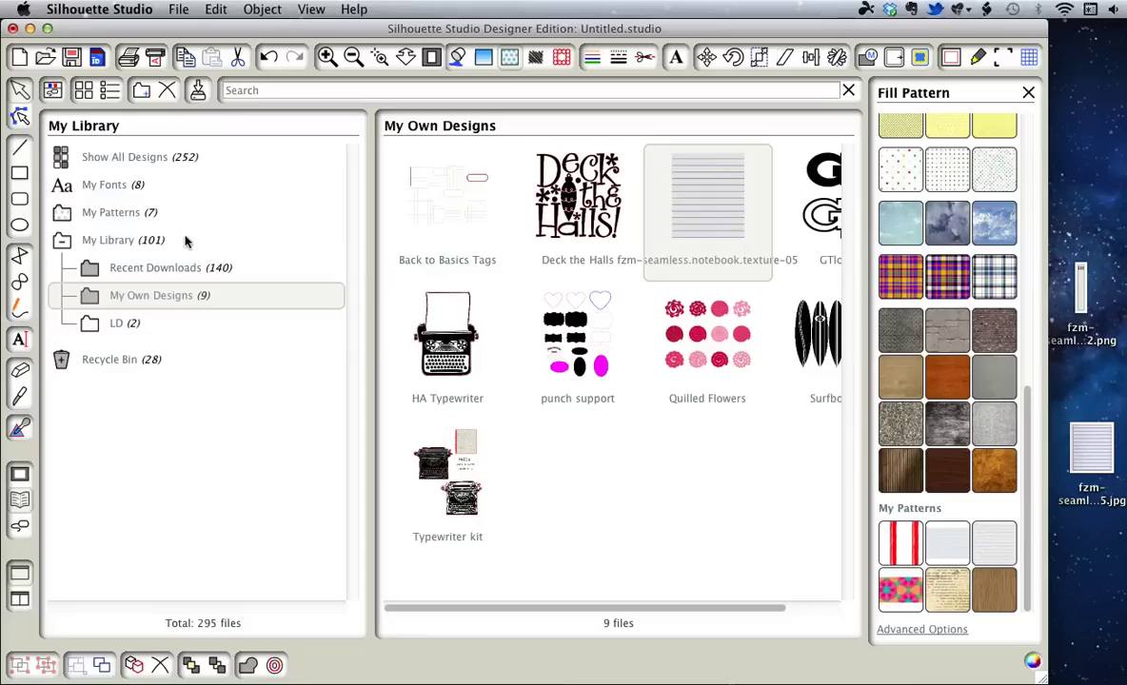
Create a new folder named 'notebook' under My Patterns.
{"action": "right_click", "coordinate": [122, 217]}
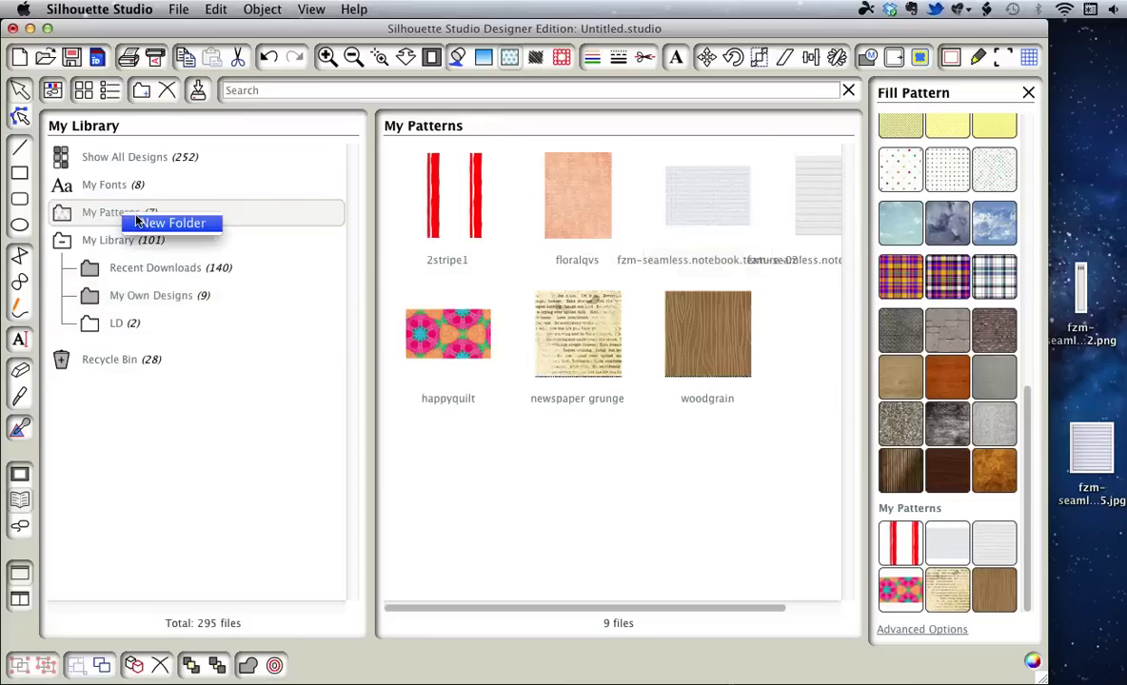
{"action": "left_click", "coordinate": [143, 219]}
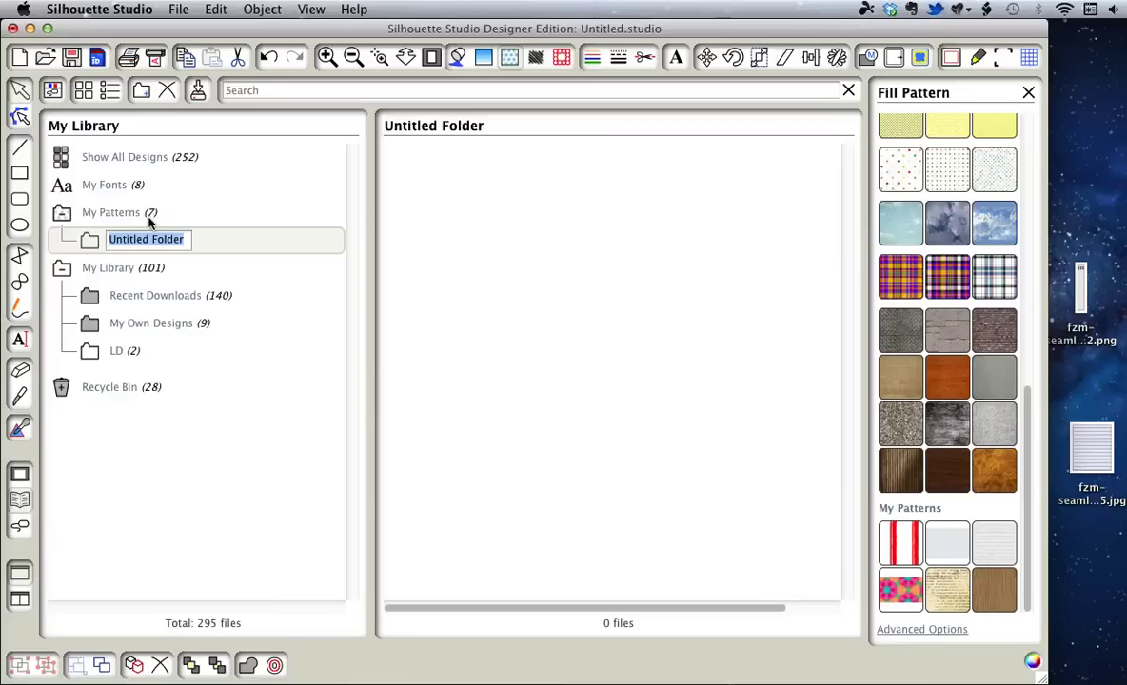
{"action": "type", "text": "notebook"}
{"action": "left_click", "coordinate": [219, 268]}
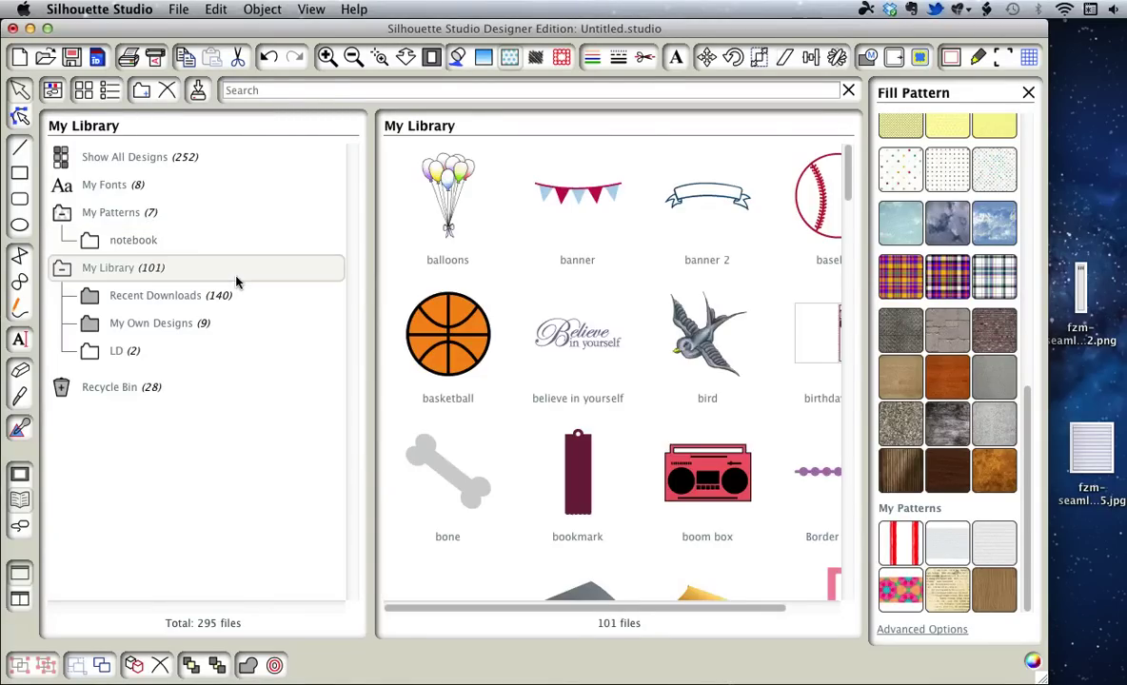
Move the notebook texture from My Own Designs into the notebook folder.
{"action": "left_click", "coordinate": [195, 323]}
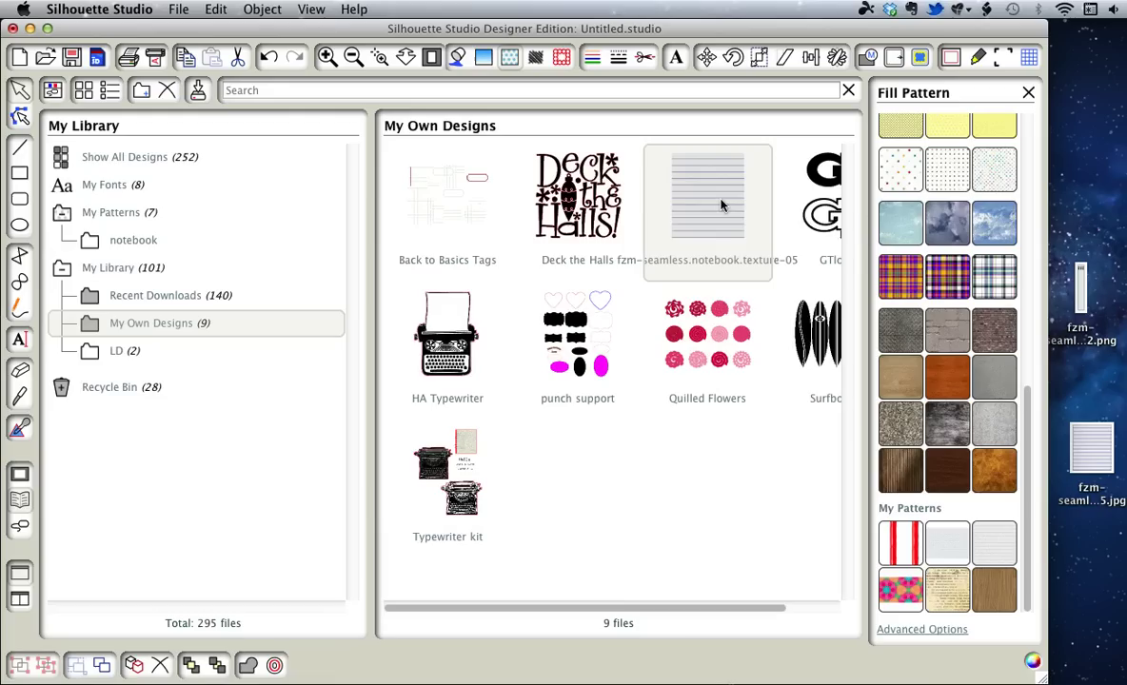
{"action": "left_click_drag", "start_coordinate": [721, 205], "coordinate": [178, 244]}
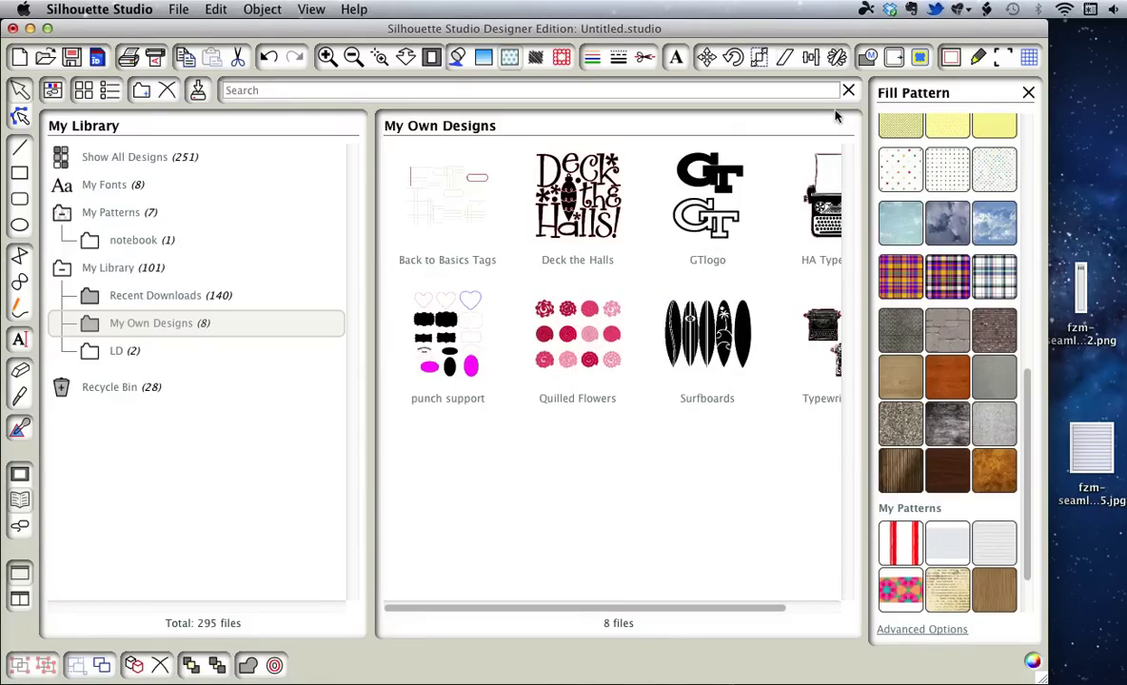
{"action": "scroll", "coordinate": [1019, 543], "scroll_direction": "down", "scroll_amount": 3}
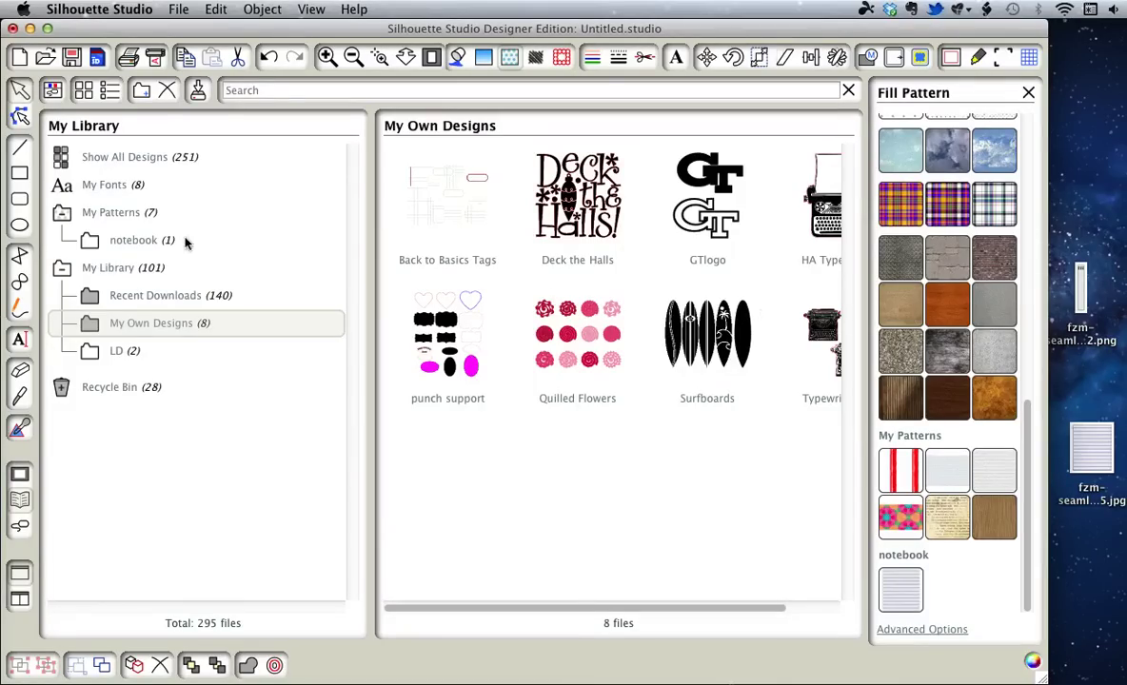
Add fzm-seamless.notebook.texture-12 from the Desktop to the notebook pattern folder.
{"action": "left_click", "coordinate": [156, 238]}
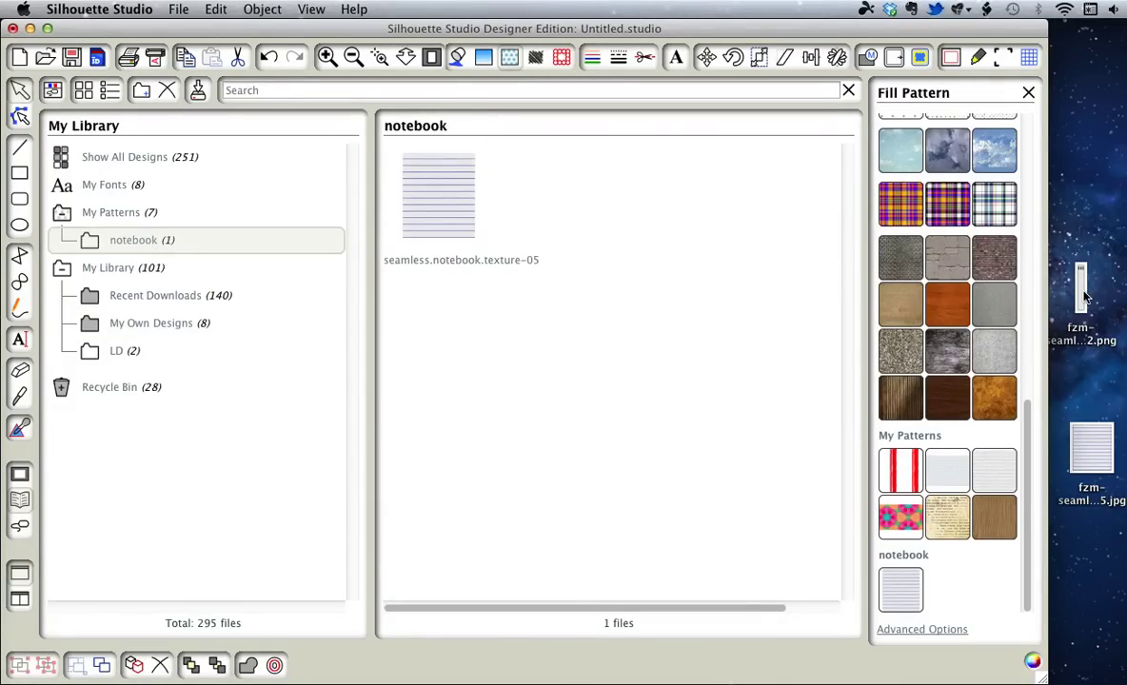
{"action": "left_click_drag", "start_coordinate": [1088, 291], "coordinate": [648, 225]}
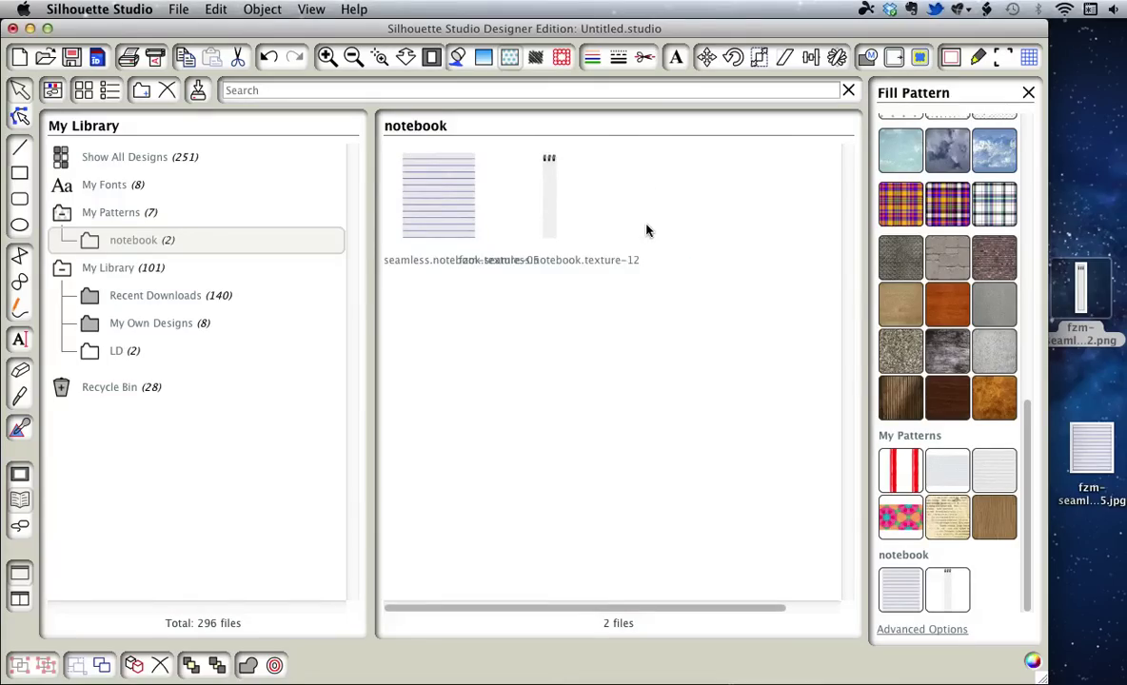
{"action": "left_click", "coordinate": [106, 214]}
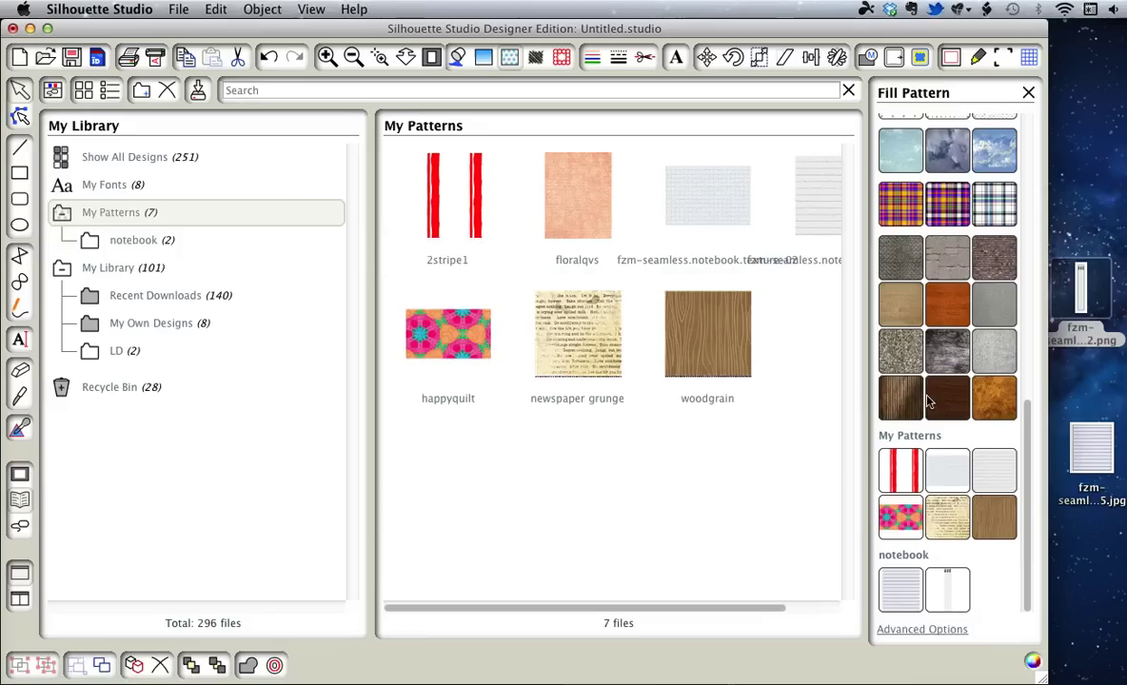
{"action": "left_click_drag", "start_coordinate": [1084, 297], "coordinate": [657, 467]}
{"action": "left_click", "coordinate": [133, 235]}
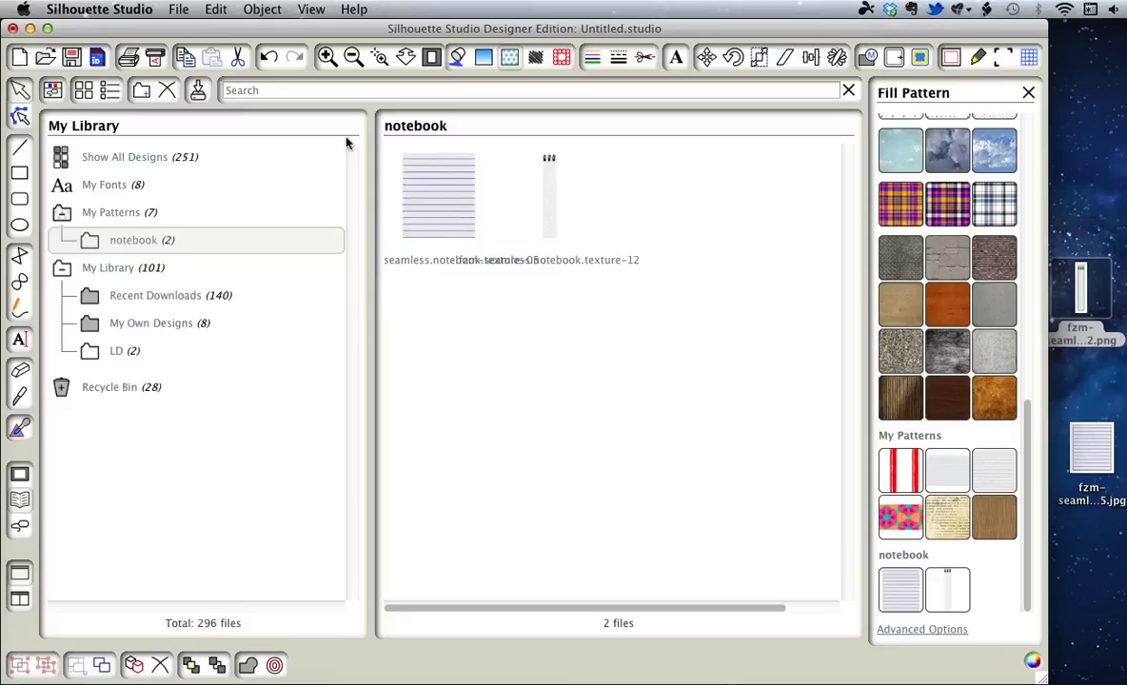
Leave the library and return to the design page with the notebook-filled 3.190 × 3.210 in circle.
{"action": "left_click", "coordinate": [178, 8]}
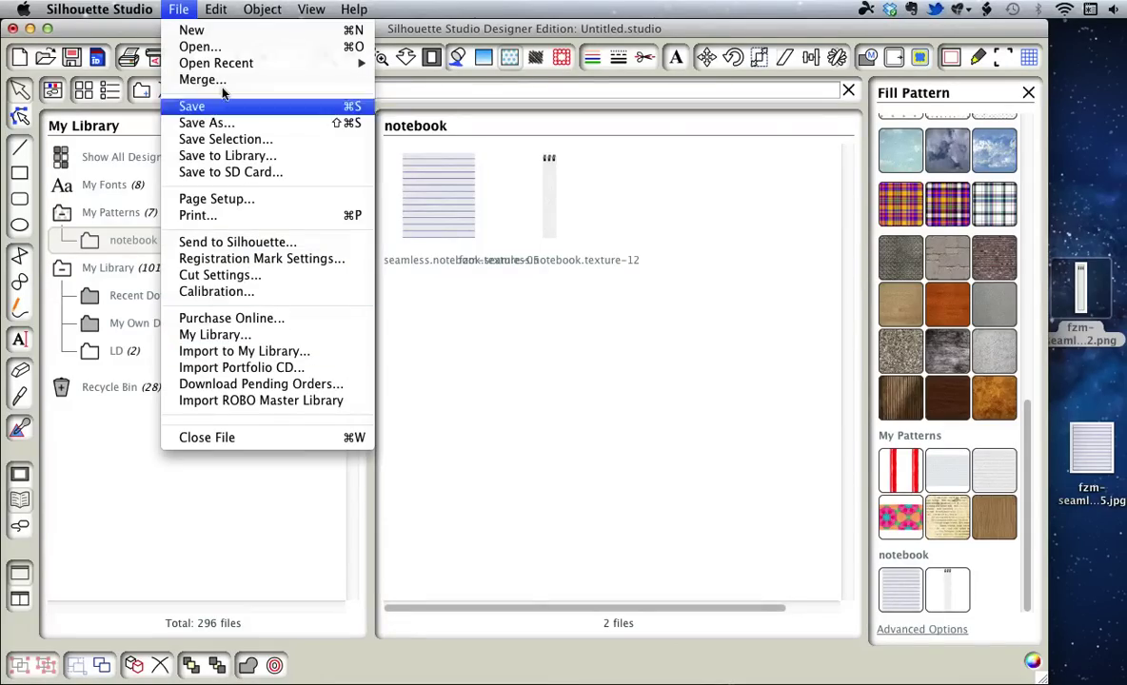
{"action": "left_click", "coordinate": [189, 11]}
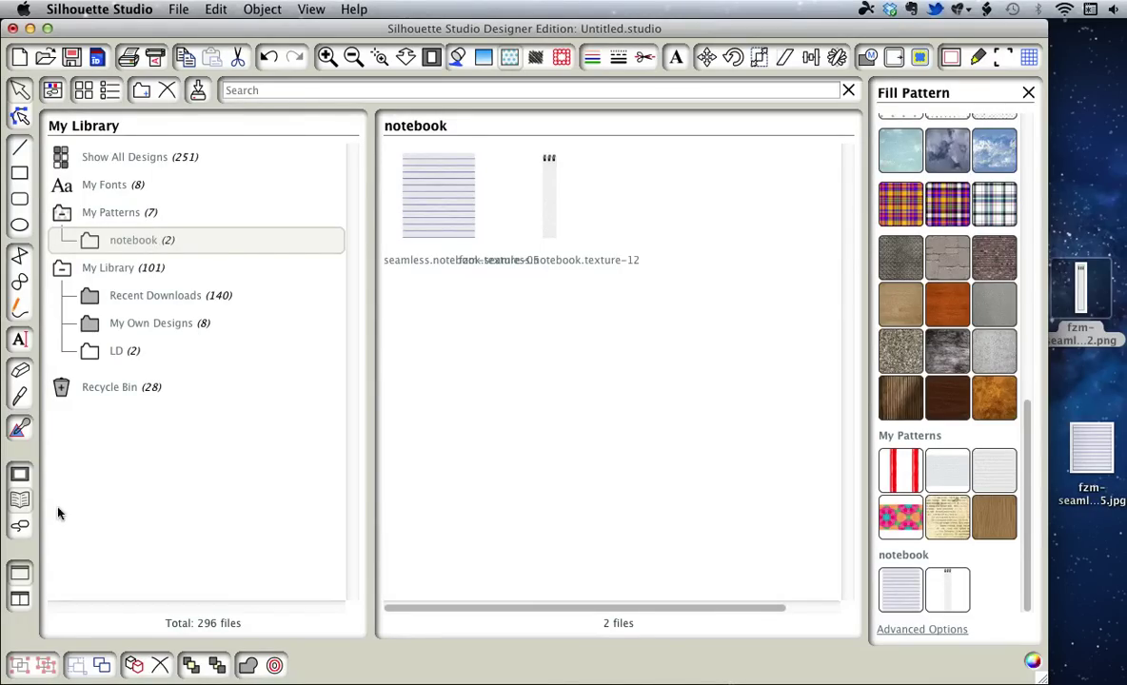
{"action": "left_click", "coordinate": [23, 486]}
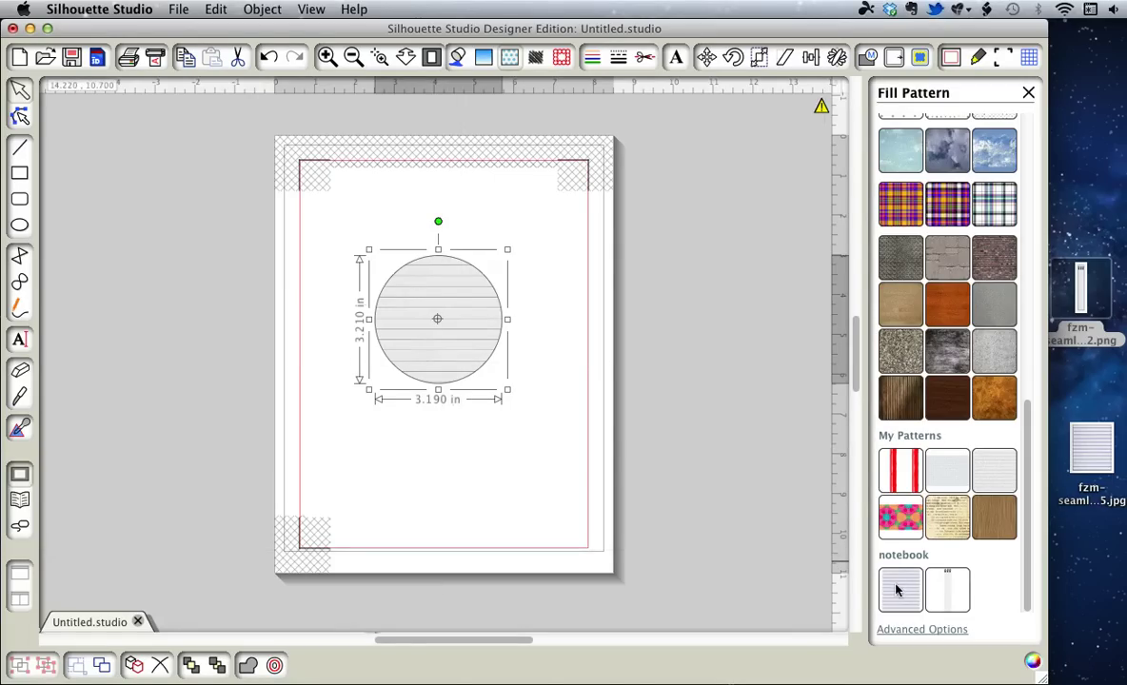
Set the circle's notebook fill to 75% scale, -29° rotation and 61% transparency.
{"action": "left_click", "coordinate": [914, 630]}
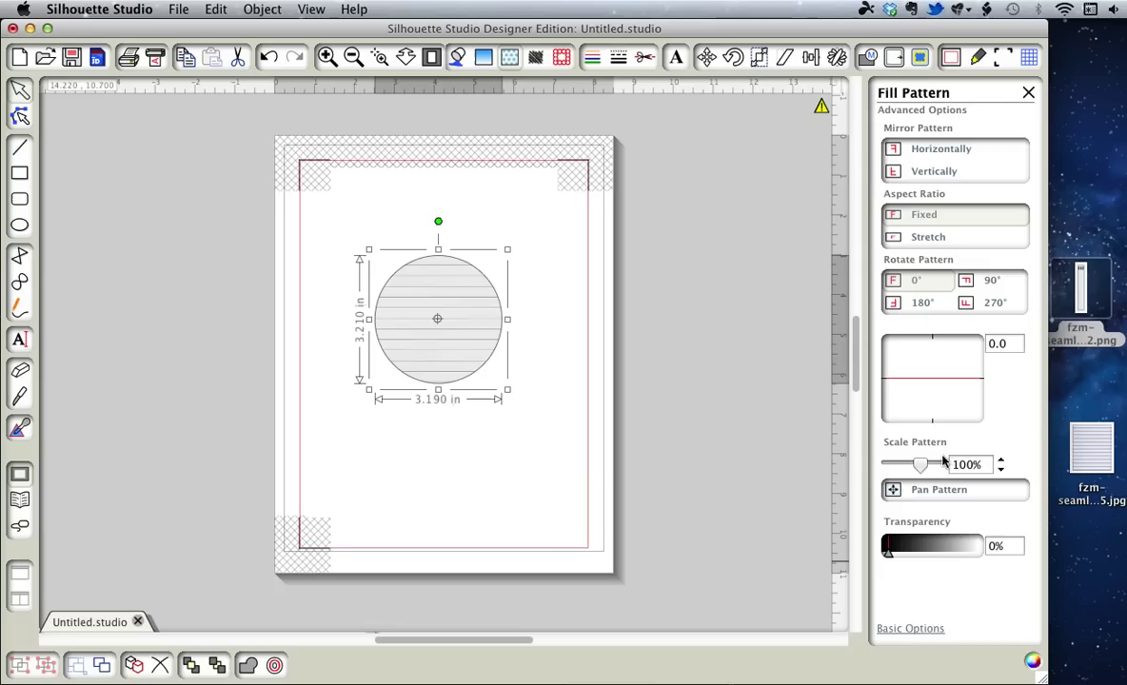
{"action": "mouse_move", "coordinate": [920, 465]}
{"action": "left_mouse_down"}
{"action": "mouse_move", "coordinate": [930, 465]}
{"action": "mouse_move", "coordinate": [916, 465]}
{"action": "left_mouse_up"}
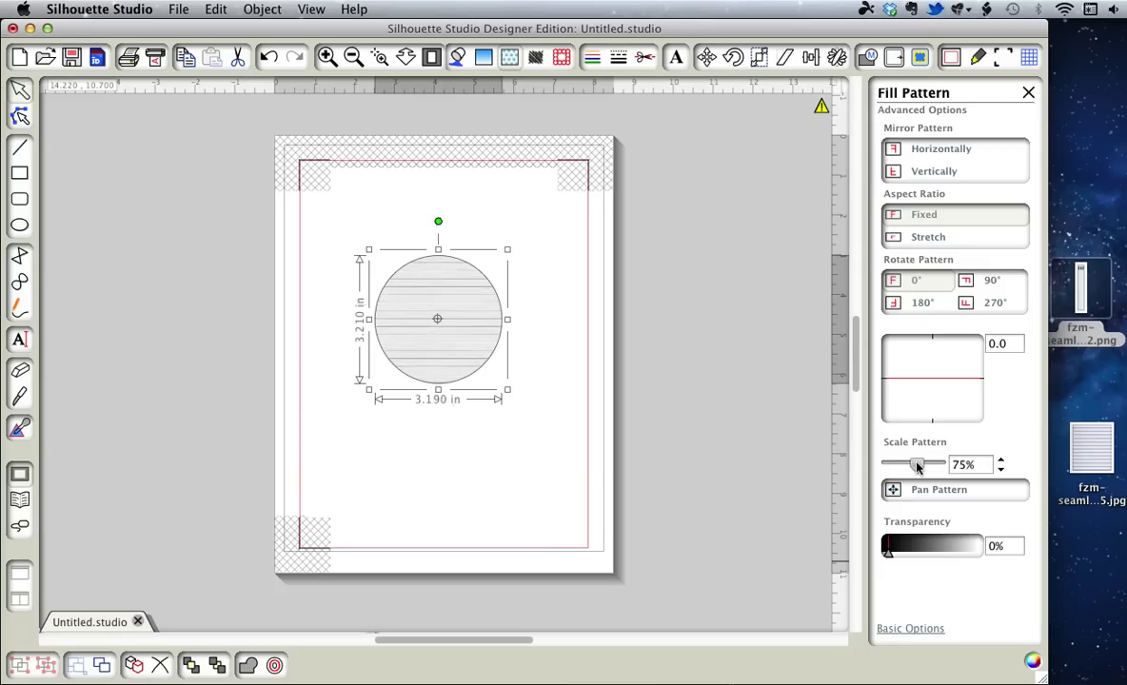
{"action": "left_click_drag", "start_coordinate": [981, 383], "coordinate": [969, 366]}
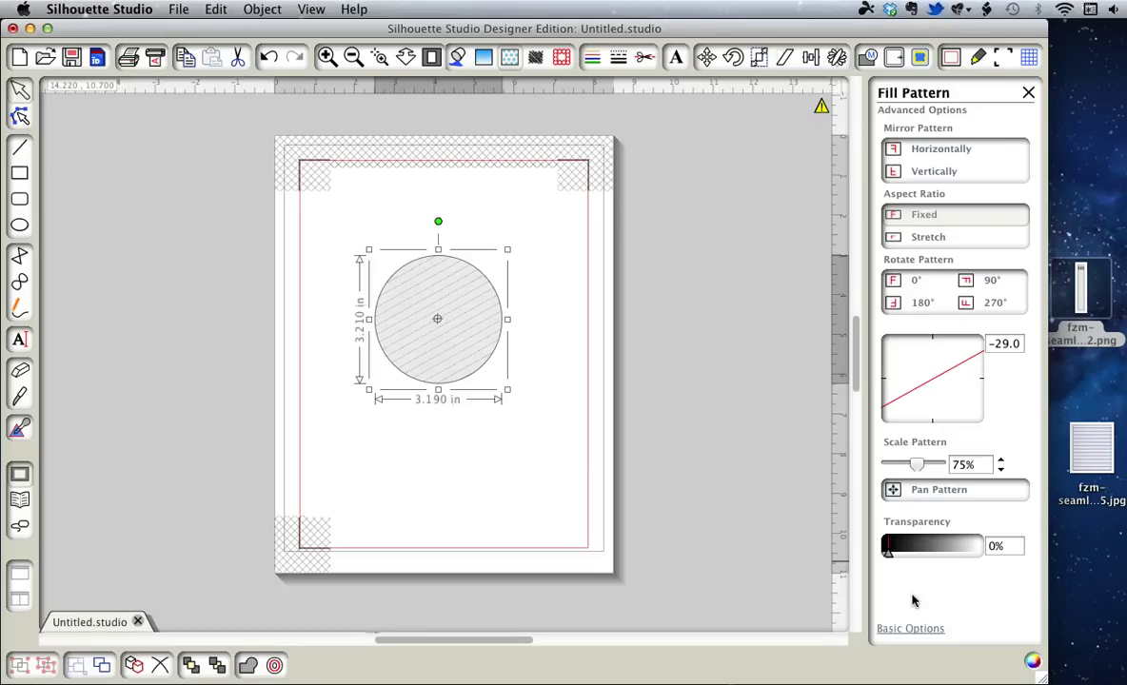
{"action": "left_click_drag", "start_coordinate": [887, 557], "coordinate": [943, 561]}
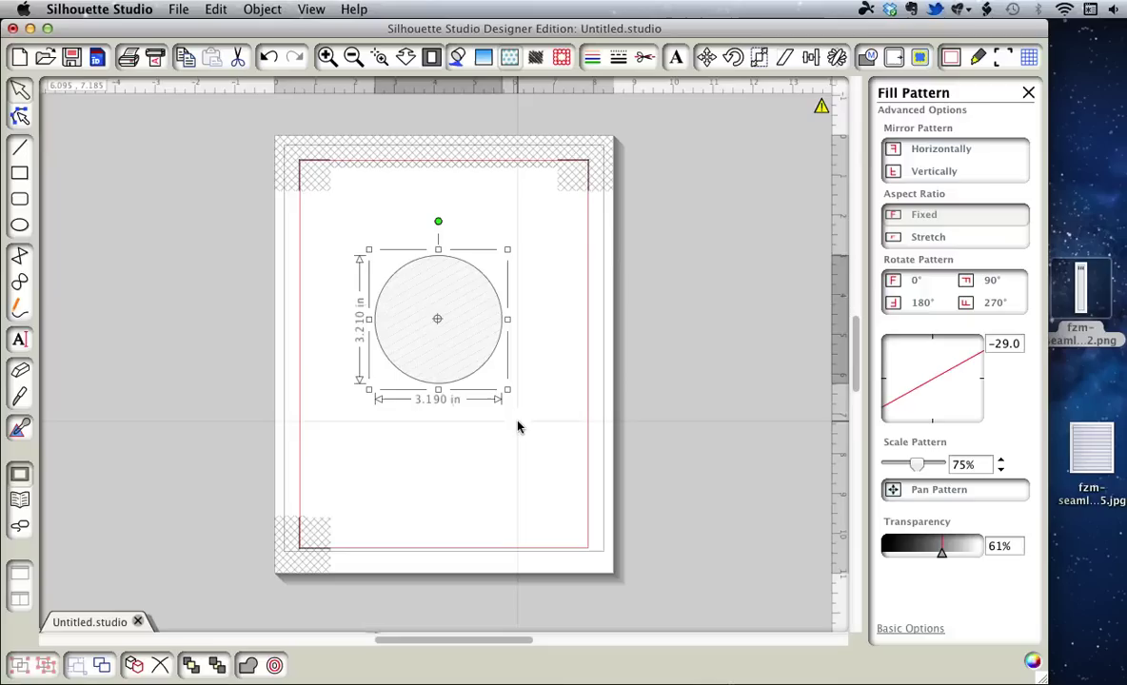
Move the circle higher on the page.
{"action": "left_click", "coordinate": [519, 426]}
{"action": "left_click_drag", "start_coordinate": [456, 354], "coordinate": [451, 318]}
{"action": "left_click", "coordinate": [443, 400]}
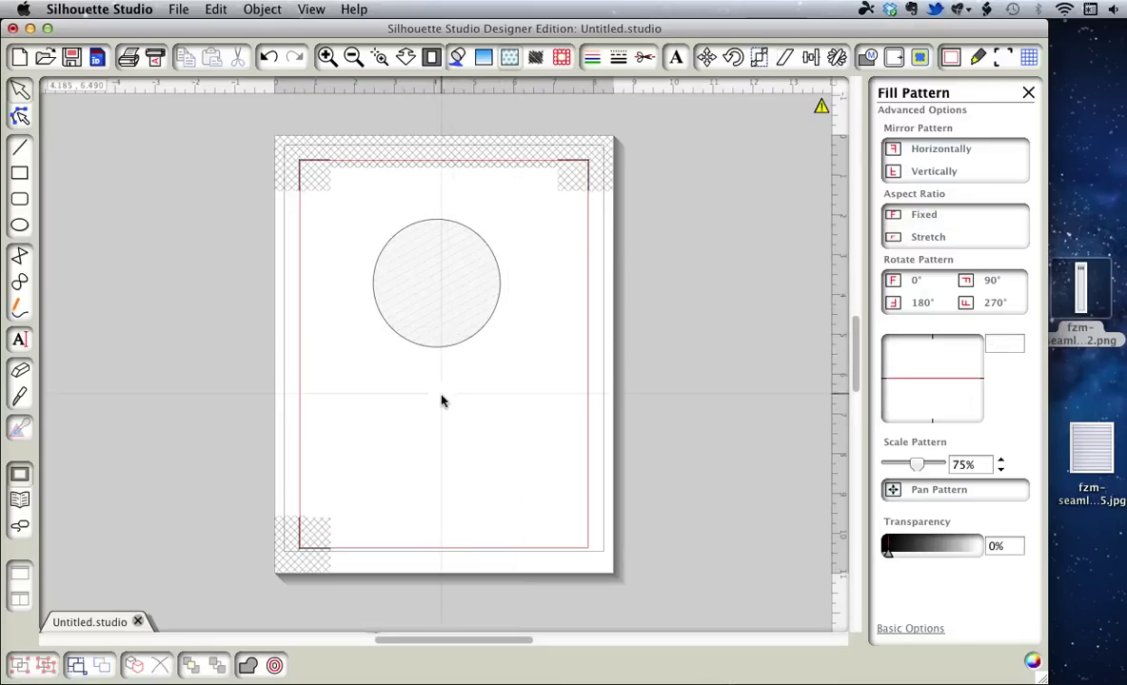
Draw a 3.300 × 3.125 in circle below the first and fill it with the Desktop JPG texture.
{"action": "left_click", "coordinate": [21, 215]}
{"action": "left_click_drag", "start_coordinate": [401, 389], "coordinate": [533, 514]}
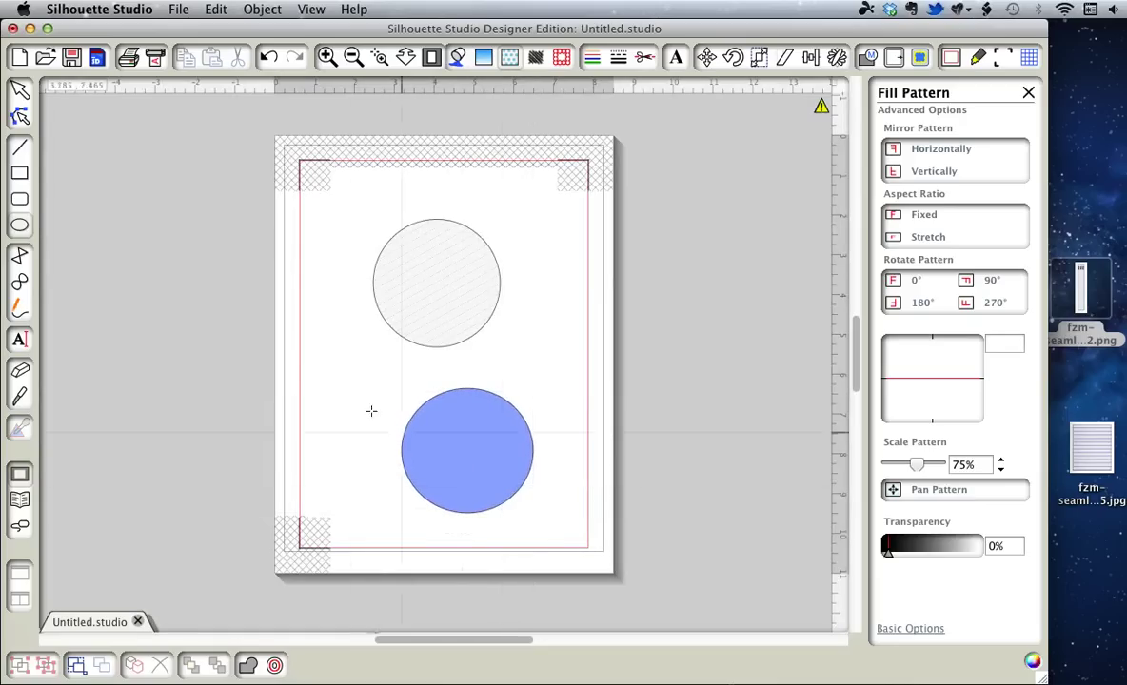
{"action": "left_click", "coordinate": [25, 96]}
{"action": "left_click", "coordinate": [486, 448]}
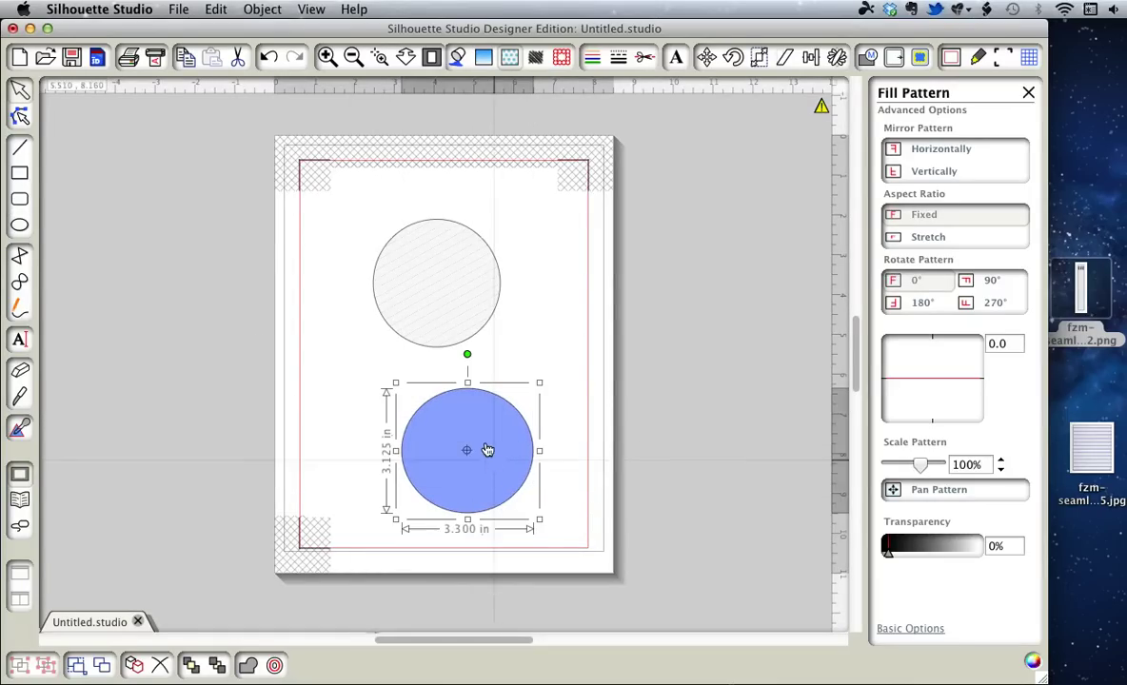
{"action": "left_click_drag", "start_coordinate": [1081, 455], "coordinate": [490, 459]}
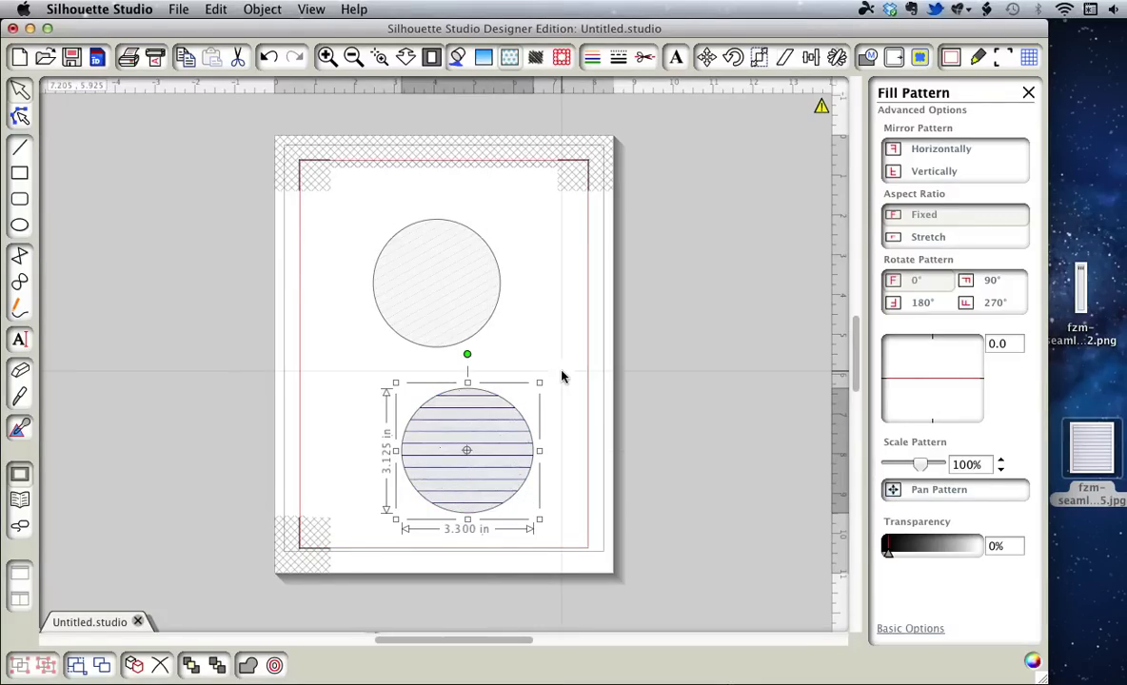